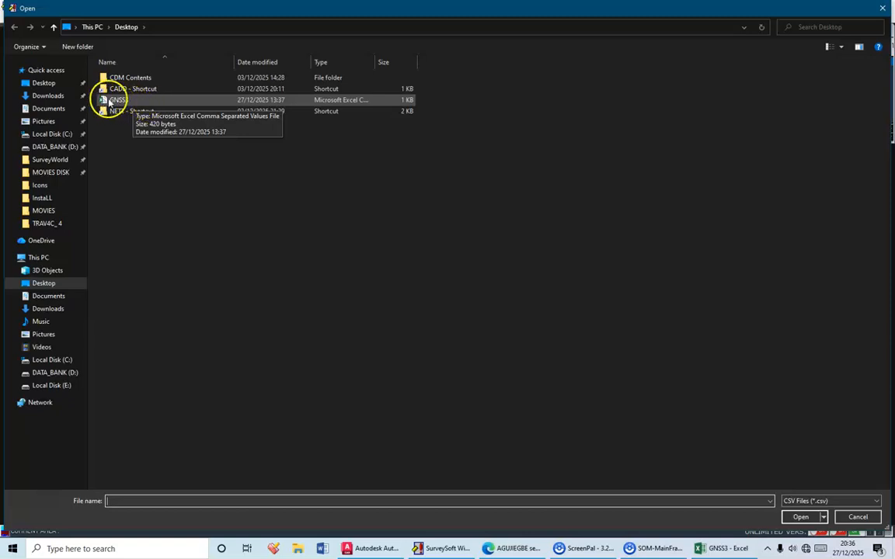
# Step: Load the GNSS3 CSV file from the Desktop into the notepad and widen its window to show all columns
pyautogui.click(116, 101)
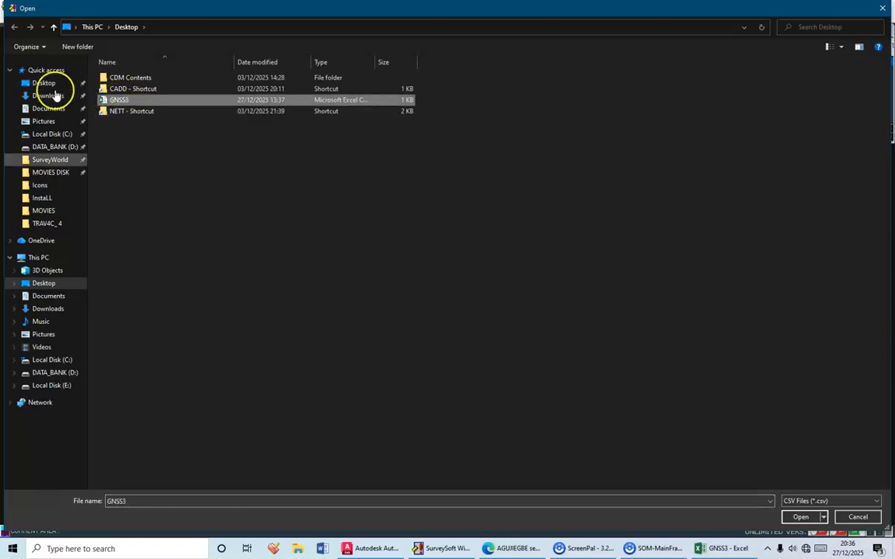
pyautogui.click(800, 518)
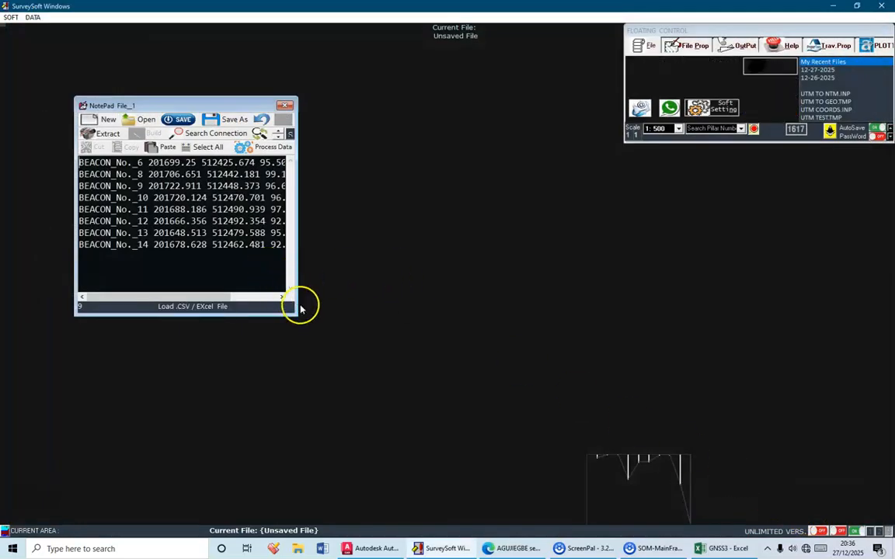
pyautogui.moveTo(296, 315); pyautogui.dragTo(406, 313)
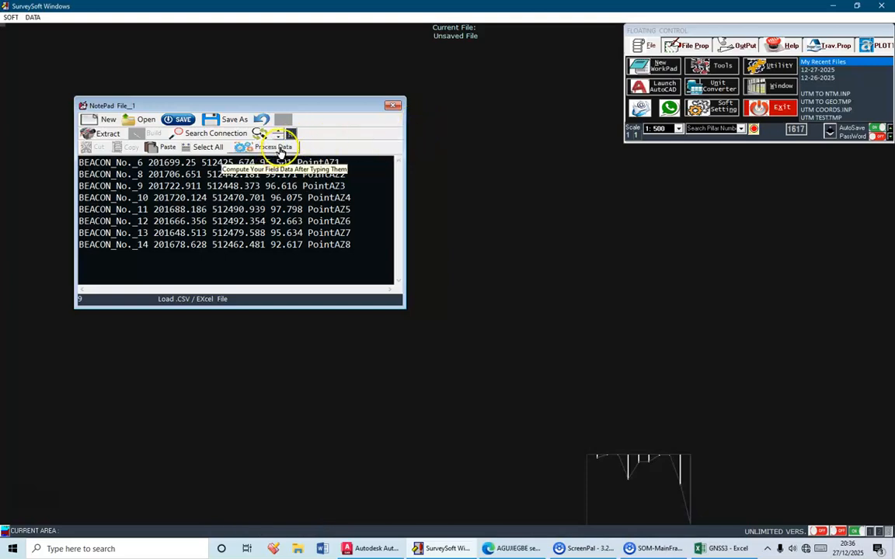
# Step: Process the loaded data with columns 1 to 5 assigned as Description, Northing, Easting, Height and PT./STN ID
pyautogui.click(279, 148)
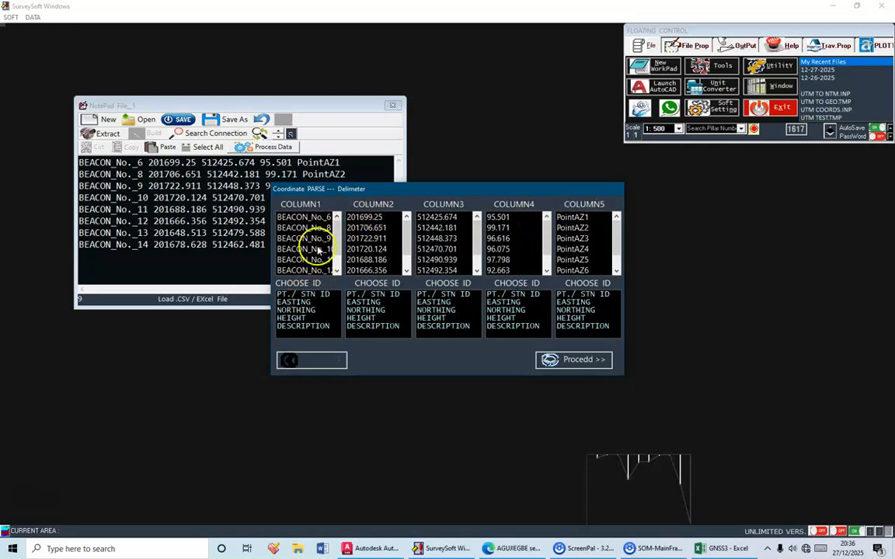
pyautogui.click(315, 327)
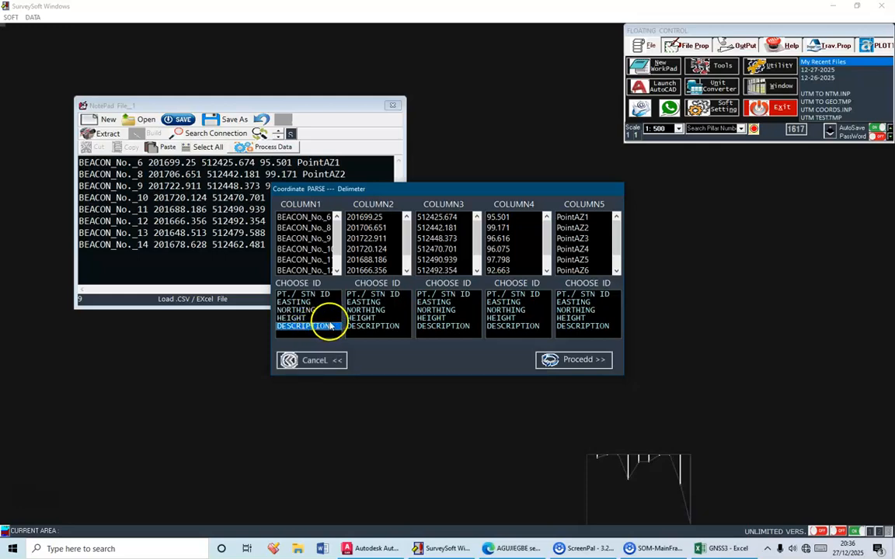
pyautogui.click(373, 311)
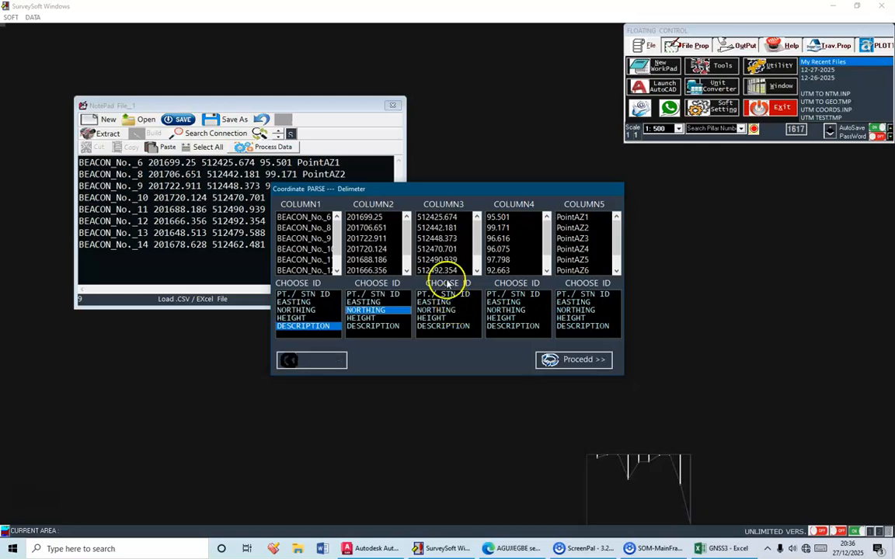
pyautogui.click(438, 302)
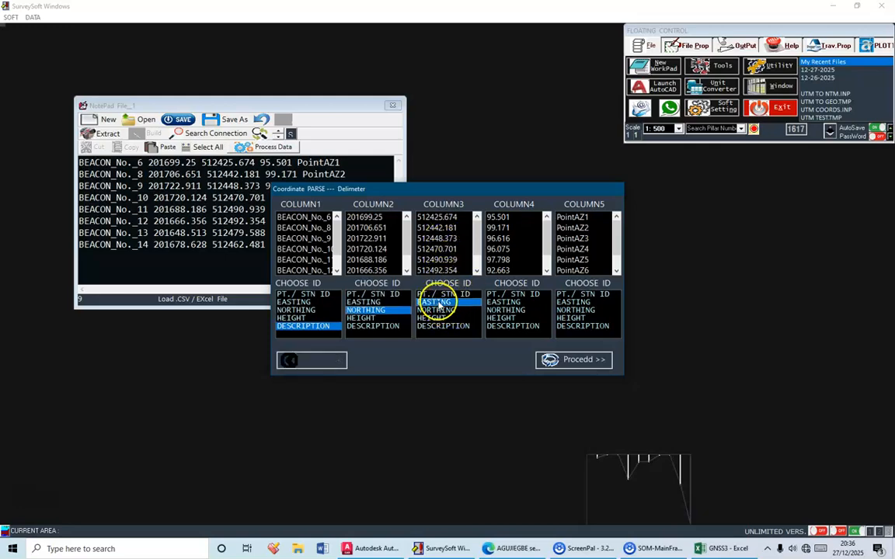
pyautogui.click(513, 318)
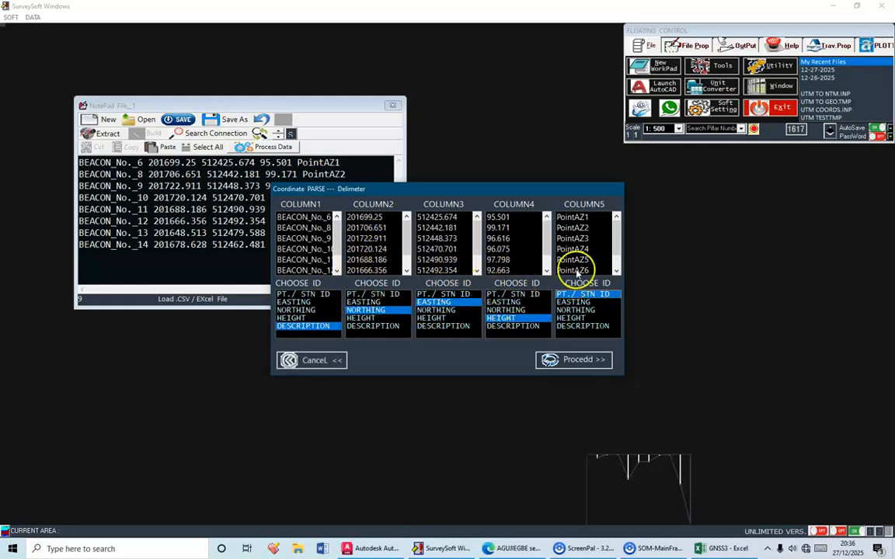
pyautogui.click(582, 361)
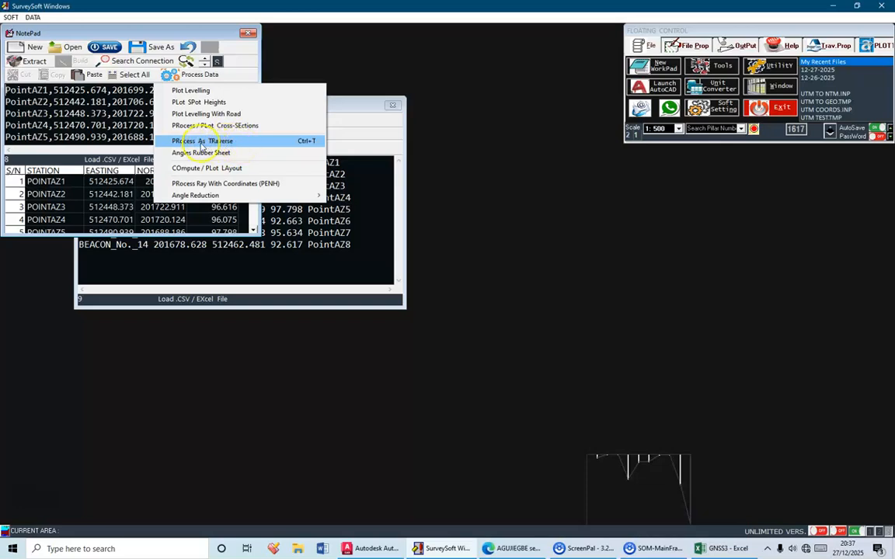
# Step: Process the coordinates as a traverse and stop the computation report's auto-close countdown
pyautogui.click(270, 145)
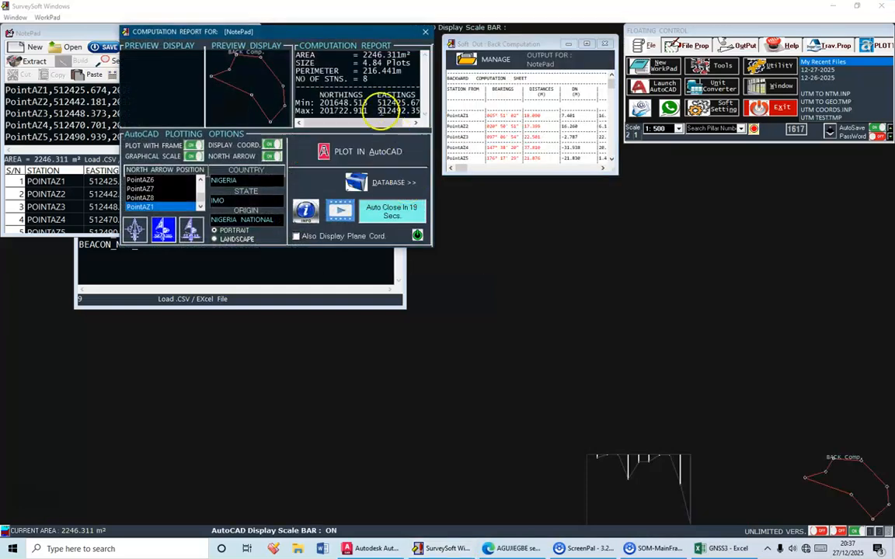
pyautogui.moveTo(350, 37); pyautogui.dragTo(491, 171)
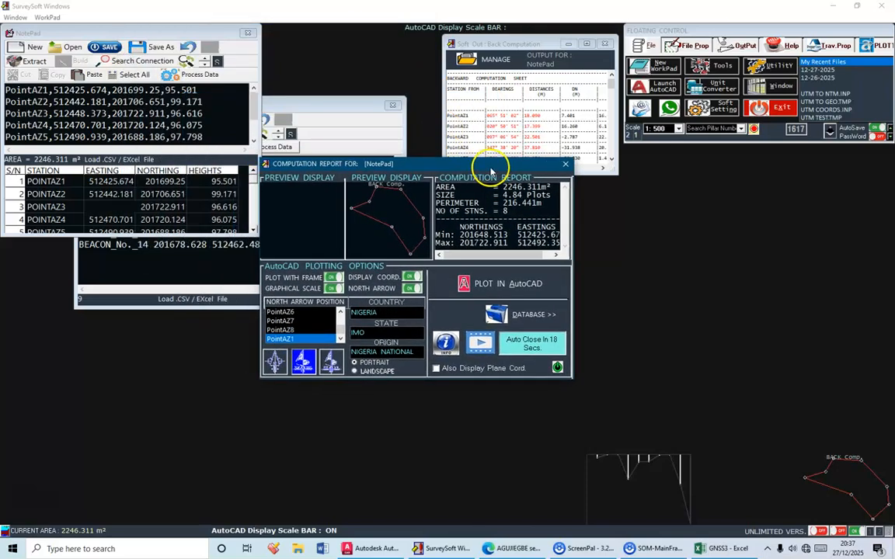
pyautogui.click(538, 348)
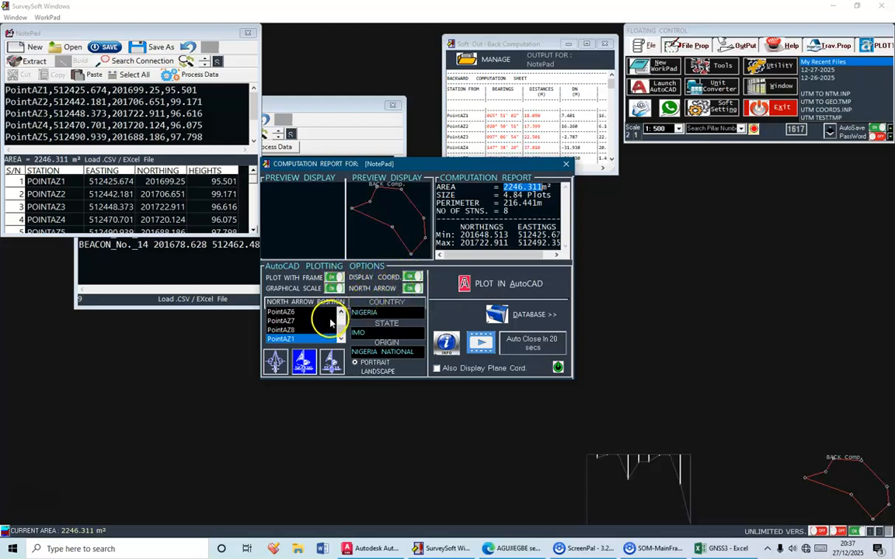
# Step: Review the stations available for the north arrow position and select PointAZ1
pyautogui.scroll(2, 298, 320)
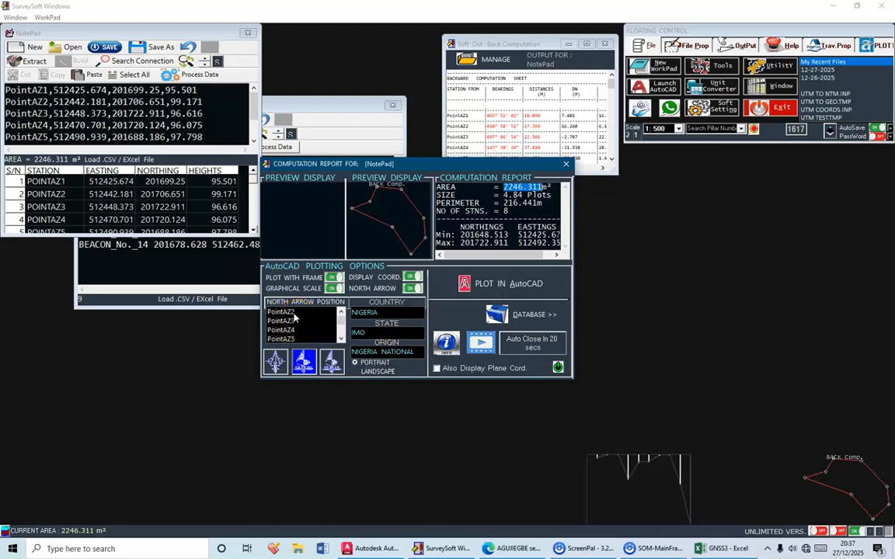
pyautogui.scroll(-1, 313, 331)
pyautogui.scroll(-2, 313, 332)
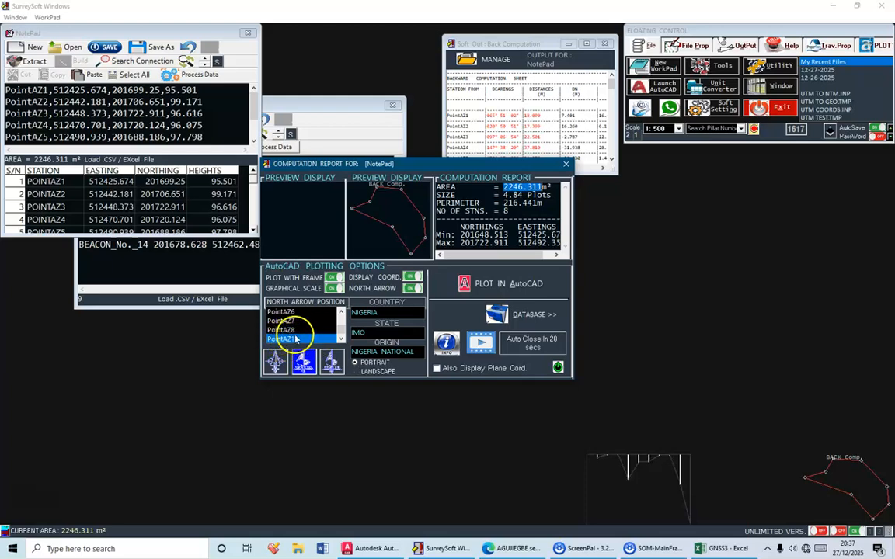
pyautogui.click(285, 322)
pyautogui.click(281, 312)
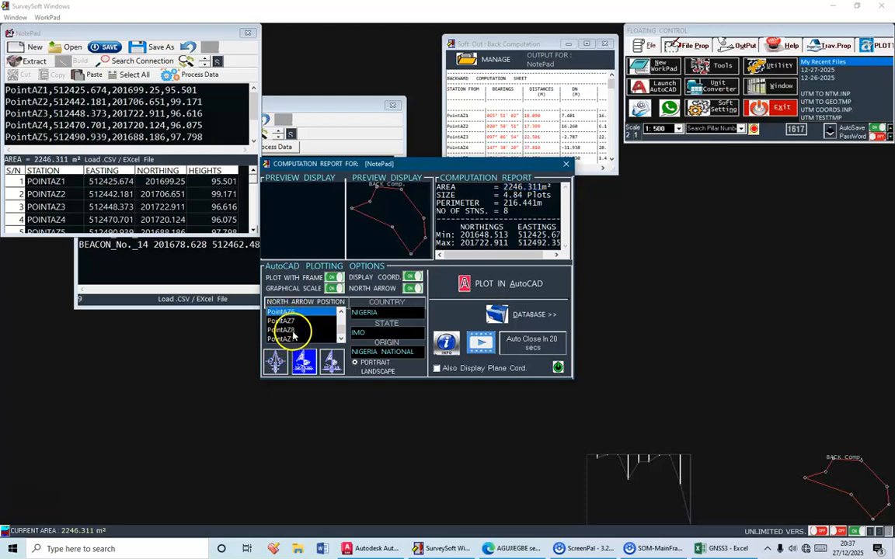
pyautogui.click(293, 340)
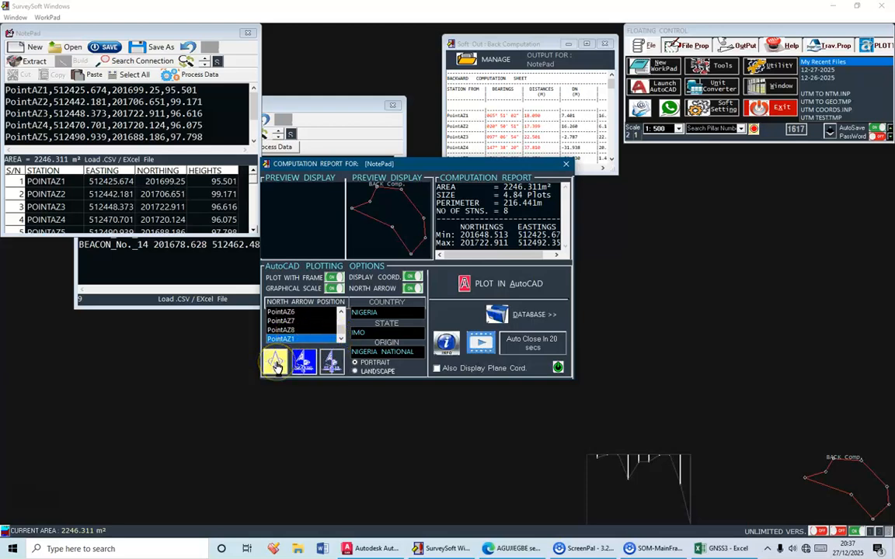
# Step: Check the north arrow styles and plot the traverse plan in AutoCAD
pyautogui.click(301, 362)
pyautogui.click(326, 364)
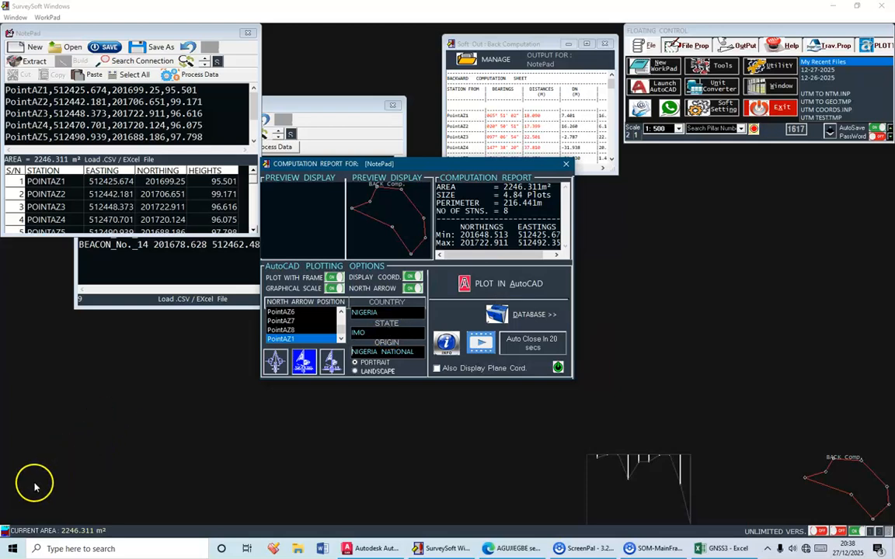
pyautogui.click(35, 489)
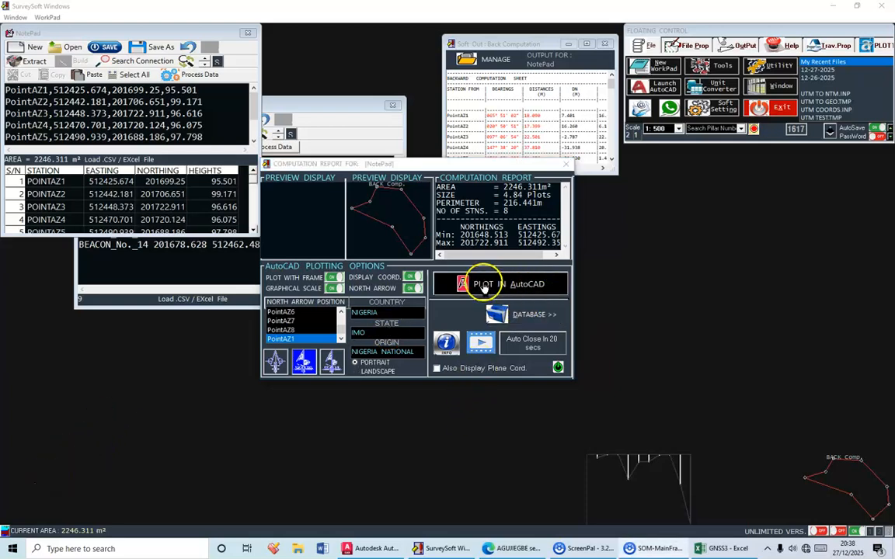
pyautogui.click(546, 287)
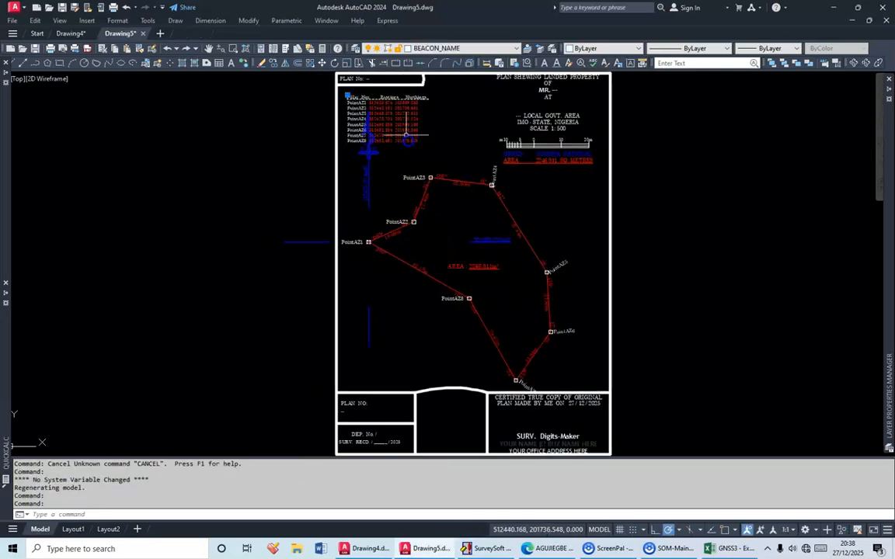
# Step: Move the pillar coordinate table into the empty area below the PointAZ1–PointAZ8 boundary line
pyautogui.click(323, 63)
pyautogui.click(380, 91)
pyautogui.scroll(2, 420, 330)
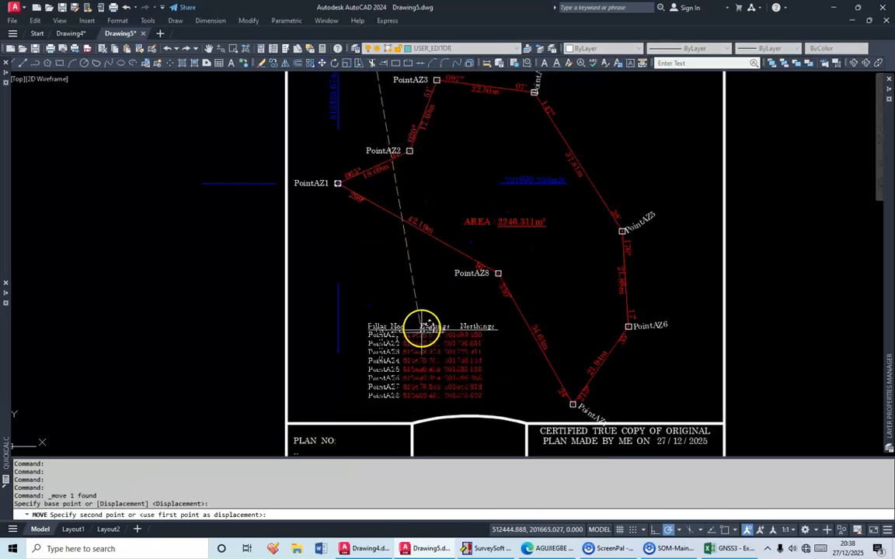
pyautogui.click(430, 318)
# Step: Replace the owner placeholder after "MR." in the plan title with "NAME"
pyautogui.moveTo(466, 225); pyautogui.dragTo(358, 452, button='middle')
pyautogui.scroll(4, 513, 208)
pyautogui.moveTo(518, 183); pyautogui.dragTo(469, 304, button='middle')
pyautogui.doubleClick(469, 240)
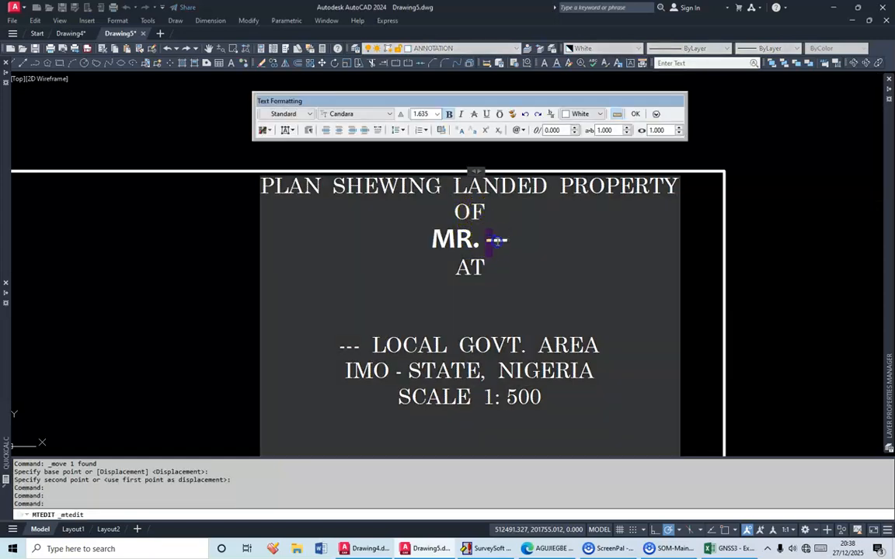
pyautogui.write('AME')
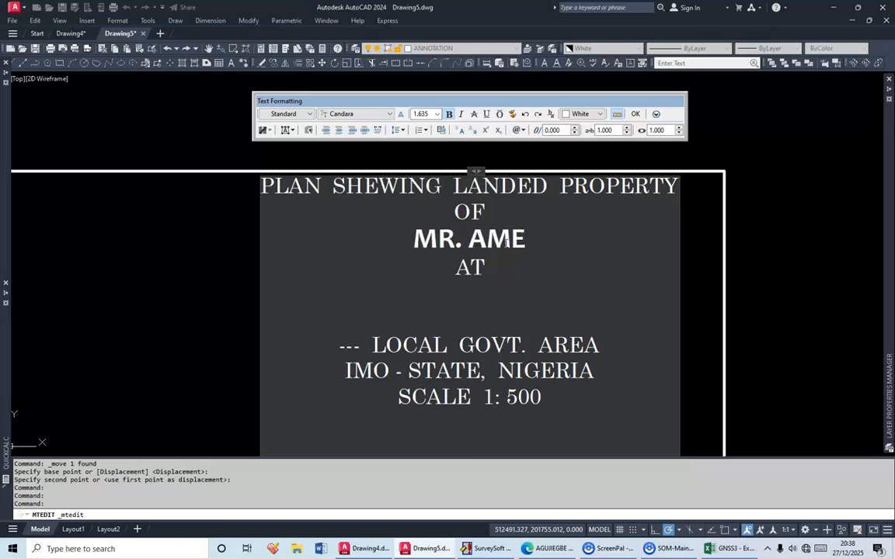
pyautogui.write(' N')
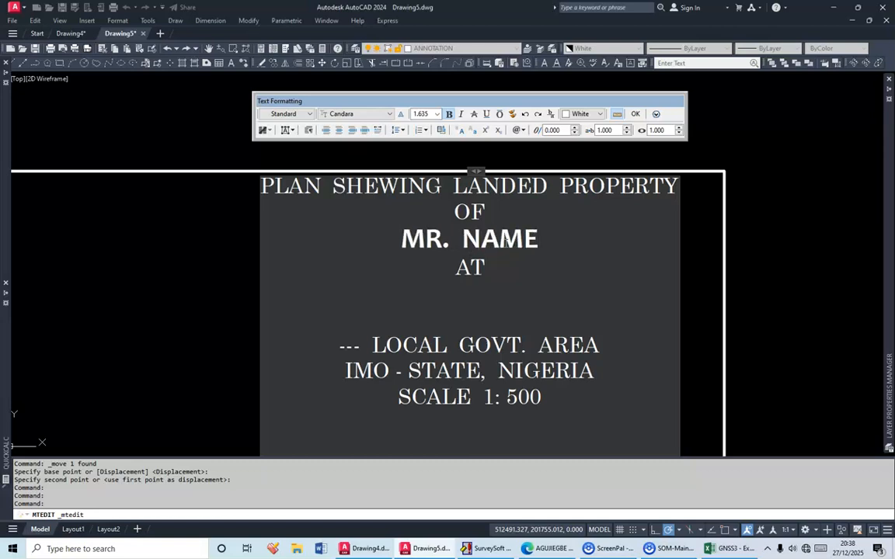
pyautogui.click(742, 138)
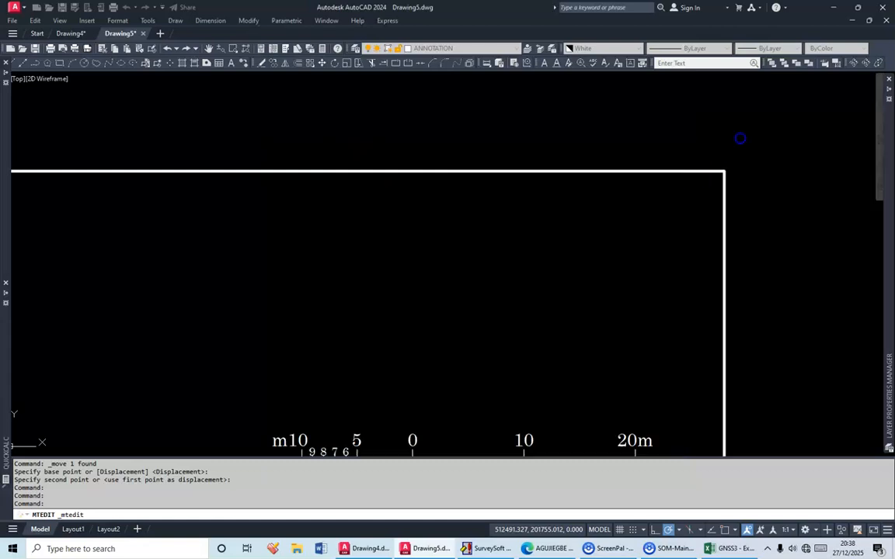
# Step: Examine the plotted plan's certification block, point labels, bearings, distances and area text
pyautogui.scroll(-8, 496, 190)
pyautogui.moveTo(471, 413); pyautogui.dragTo(460, 324, button='middle')
pyautogui.scroll(2, 460, 324)
pyautogui.scroll(5, 460, 322)
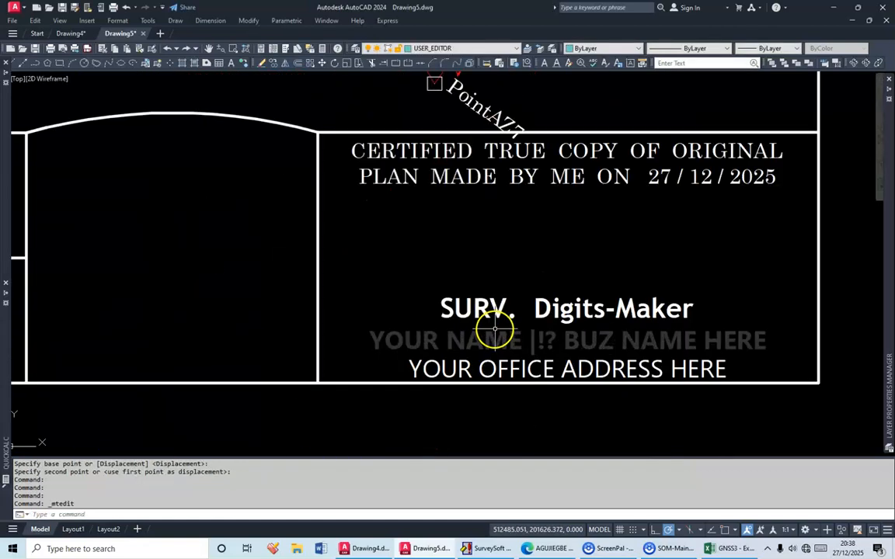
pyautogui.scroll(-5, 517, 330)
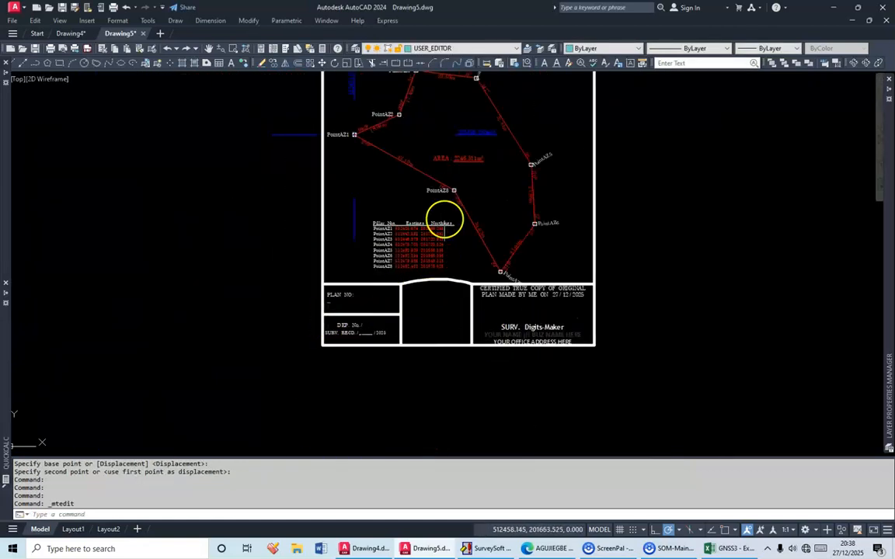
pyautogui.moveTo(444, 220); pyautogui.dragTo(441, 309, button='middle')
pyautogui.scroll(6, 477, 193)
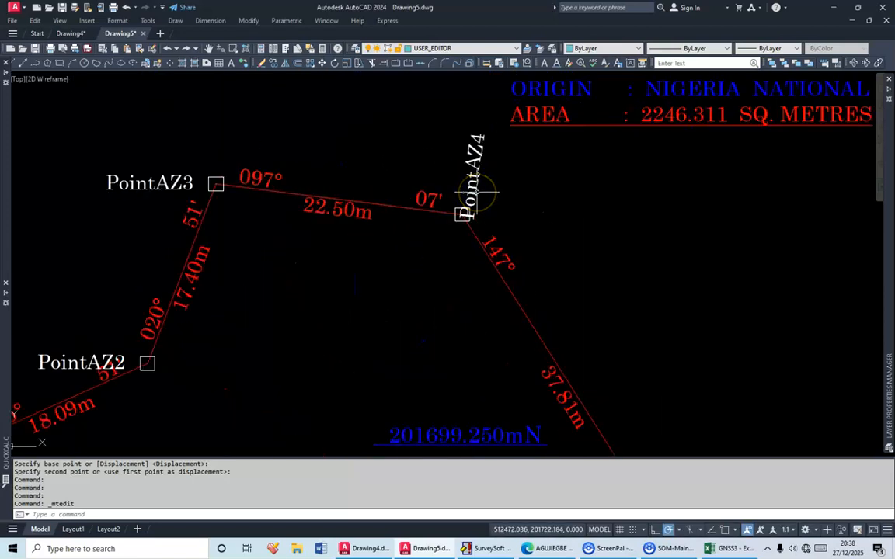
pyautogui.scroll(-6, 476, 192)
pyautogui.scroll(3, 465, 278)
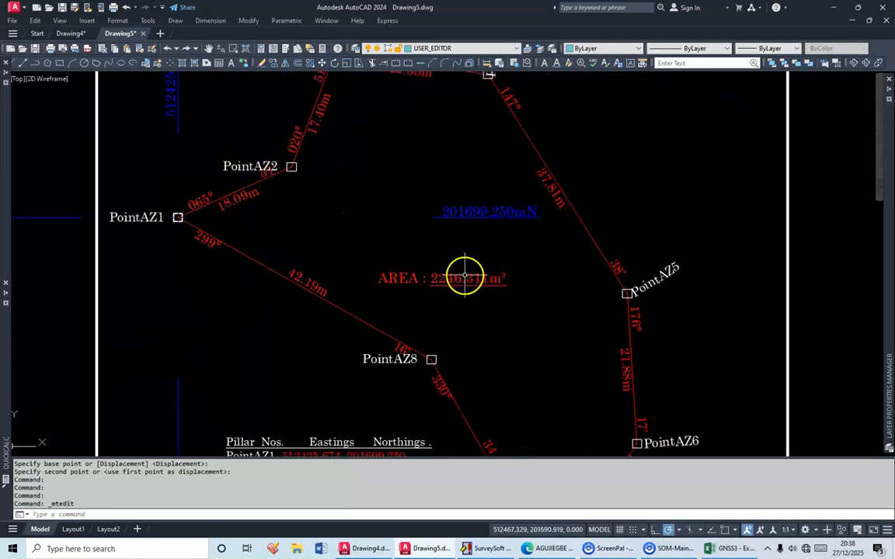
pyautogui.scroll(-2, 463, 277)
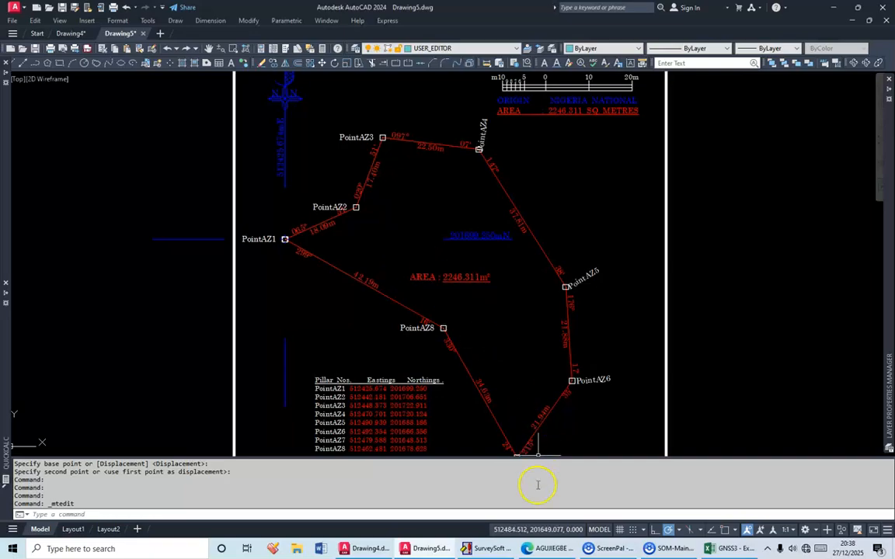
# Step: Switch to SurveySoft, close the computation report, and open a new workpad widened below the back computation output
pyautogui.click(494, 548)
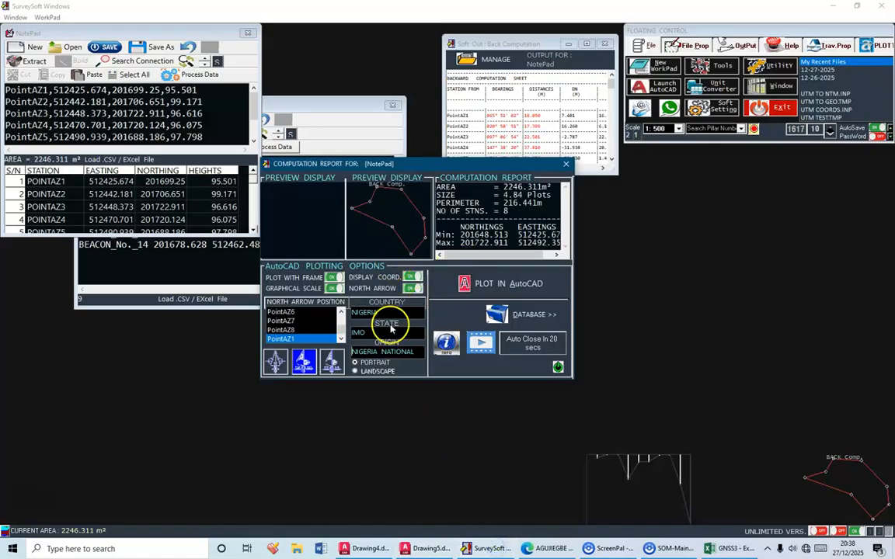
pyautogui.click(557, 365)
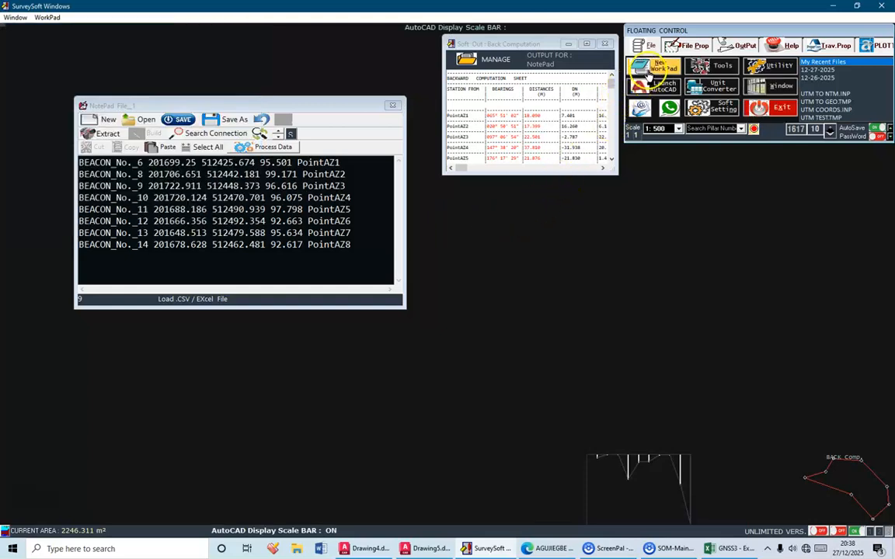
pyautogui.click(651, 71)
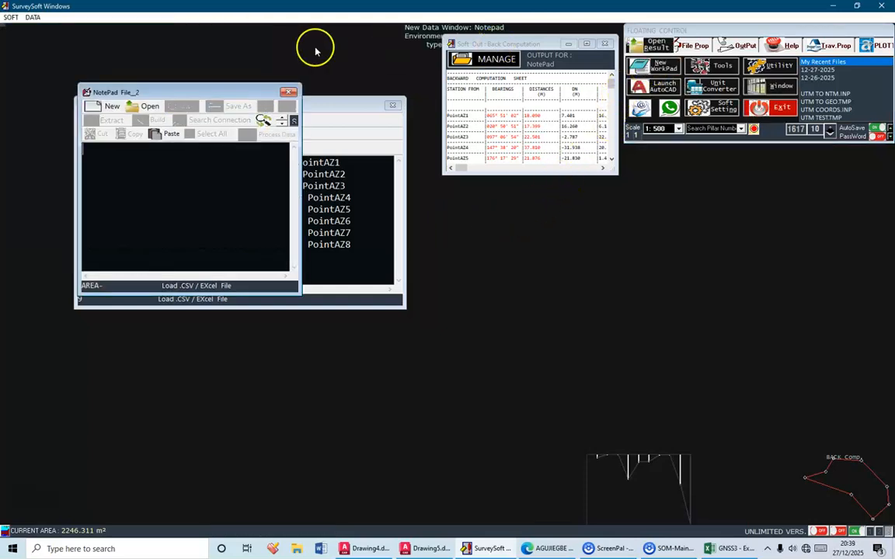
pyautogui.moveTo(248, 92); pyautogui.dragTo(613, 243)
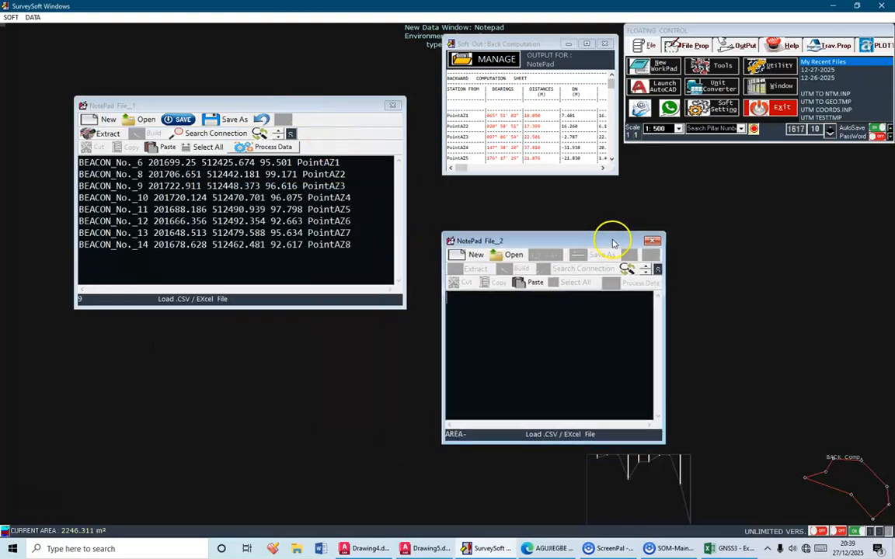
pyautogui.moveTo(663, 333); pyautogui.dragTo(710, 329)
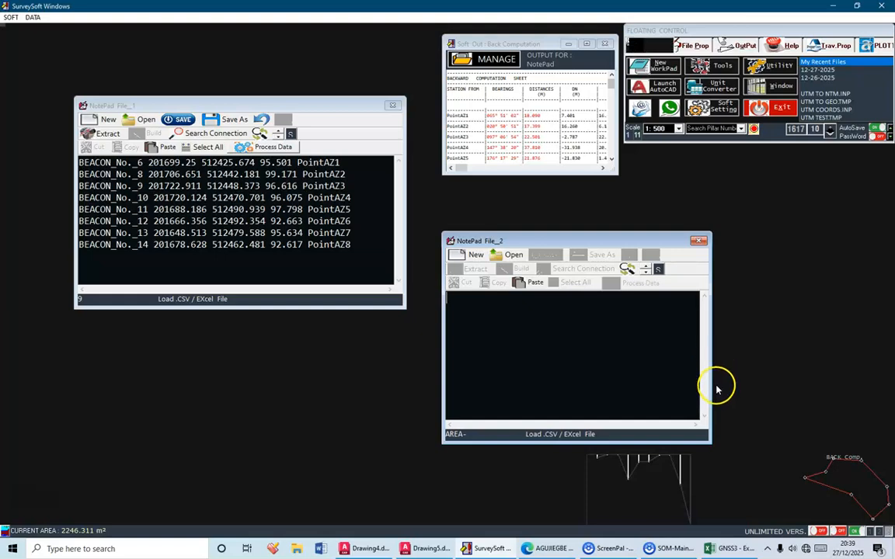
# Step: Switch to the GNSS3 workbook in Excel and copy the beacon data in the range A1:F9
pyautogui.click(727, 549)
pyautogui.click(186, 253)
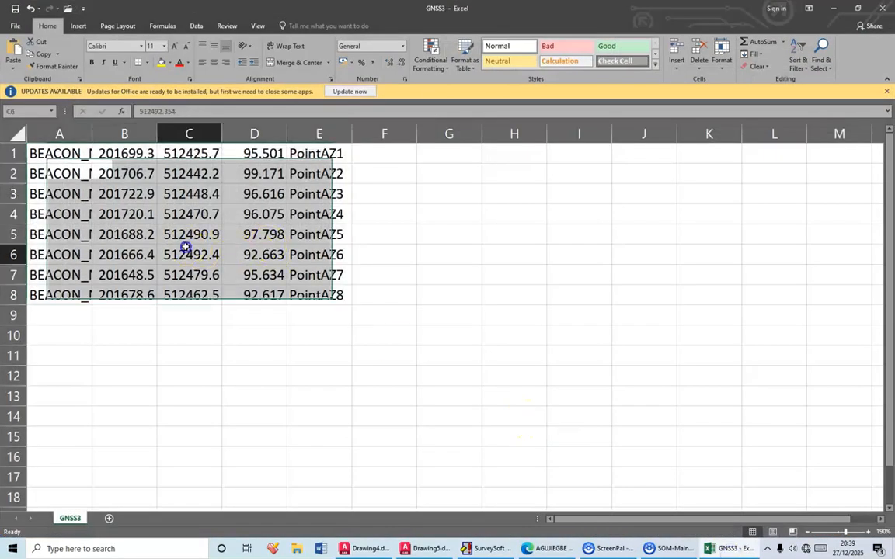
pyautogui.moveTo(360, 309); pyautogui.dragTo(47, 153)
pyautogui.click(39, 54)
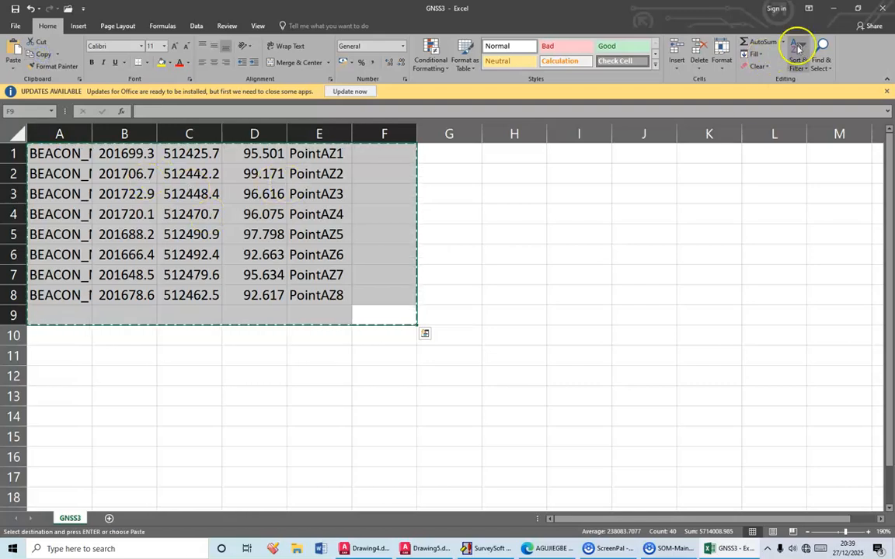
# Step: Return to SurveySoft and paste the copied beacon data into the empty second notepad
pyautogui.click(833, 8)
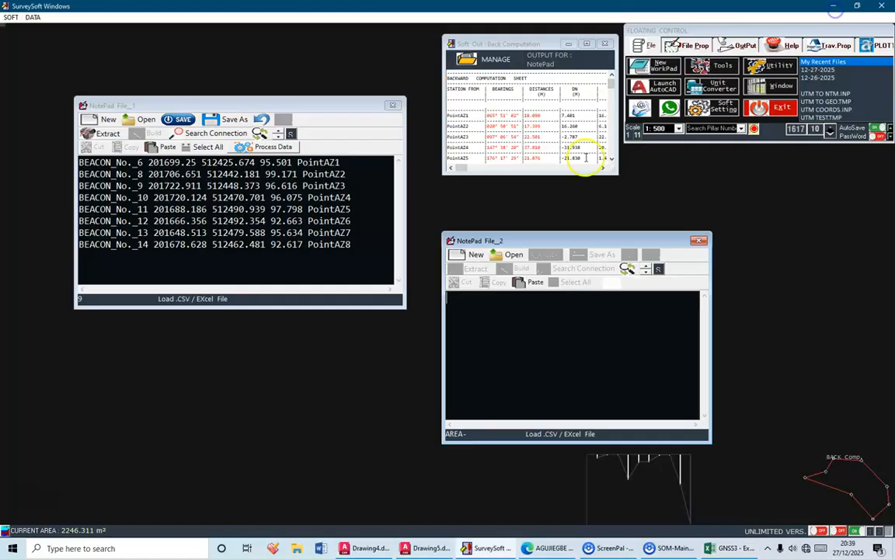
pyautogui.click(535, 283)
pyautogui.click(573, 300)
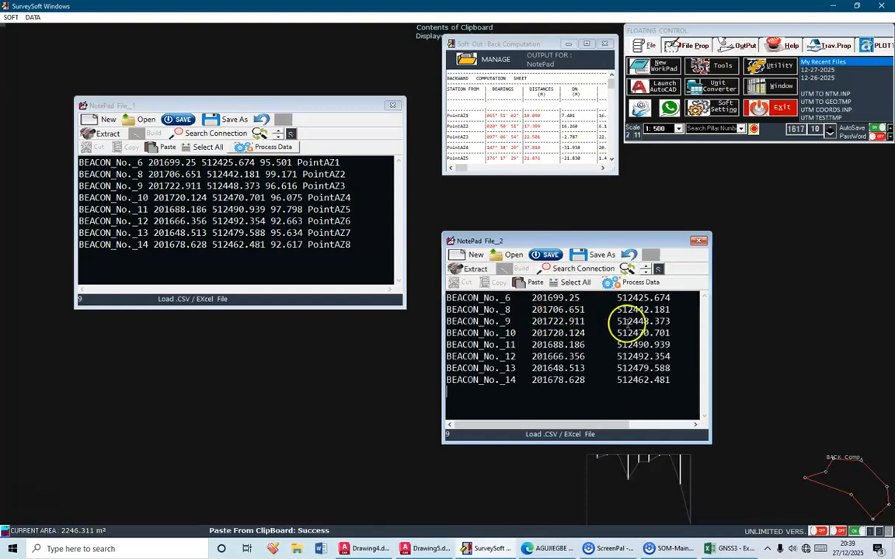
# Step: Process the pasted data and assign column 1 as PT./STN ID
pyautogui.click(641, 284)
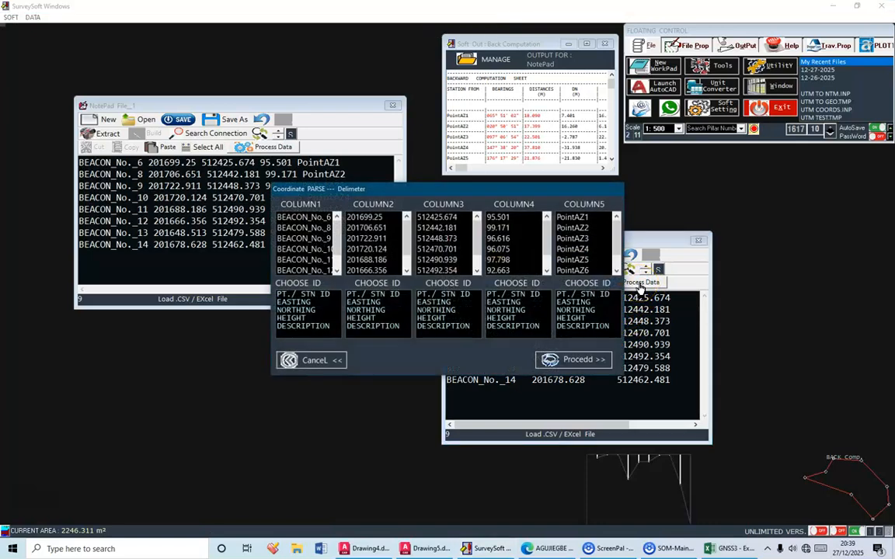
pyautogui.click(311, 295)
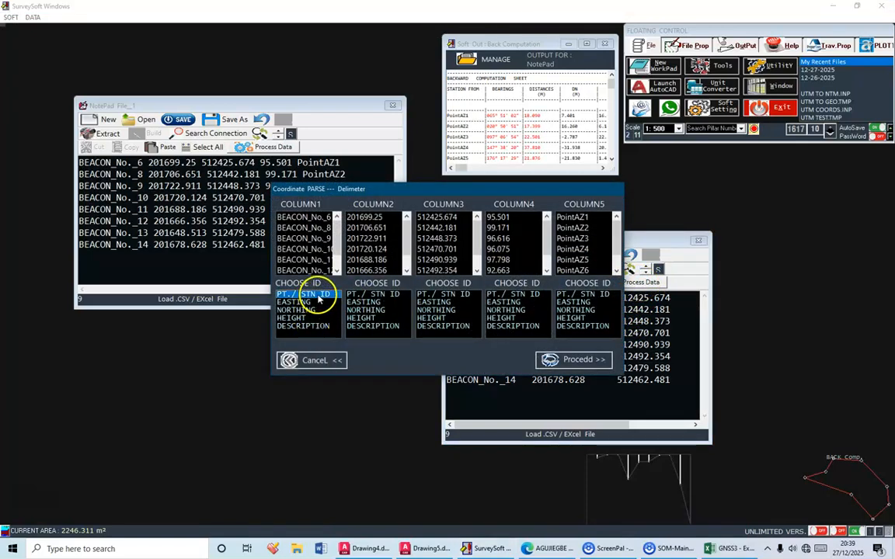